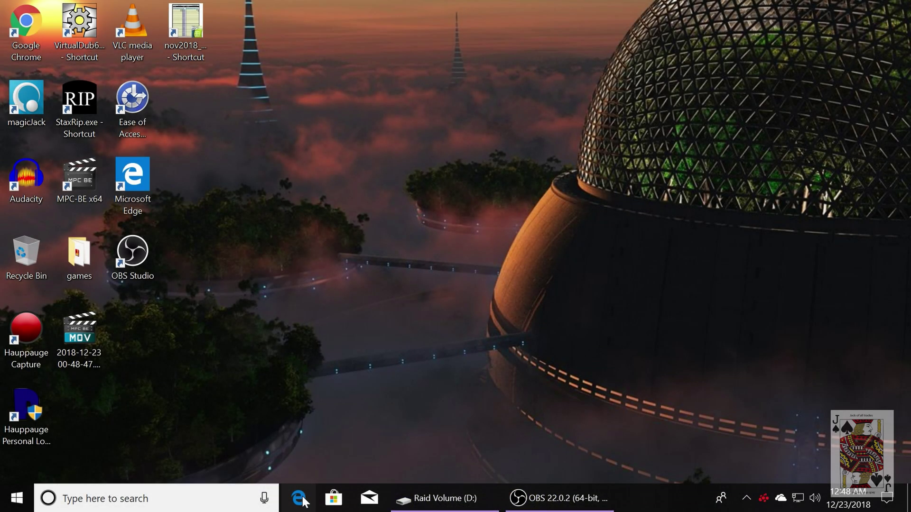
Launch Microsoft Edge from the taskbar.
left_click(302, 497)
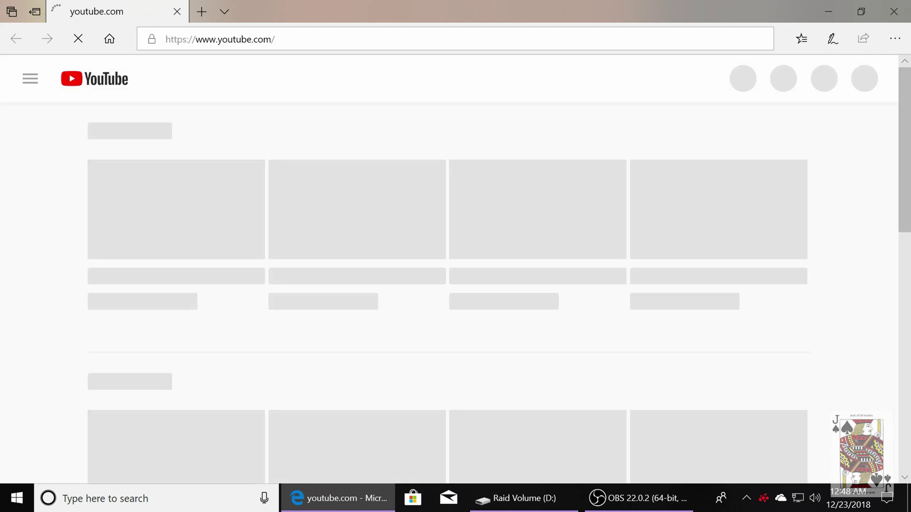
Search Google for 'blackmagic davanci studio'.
left_click(274, 39)
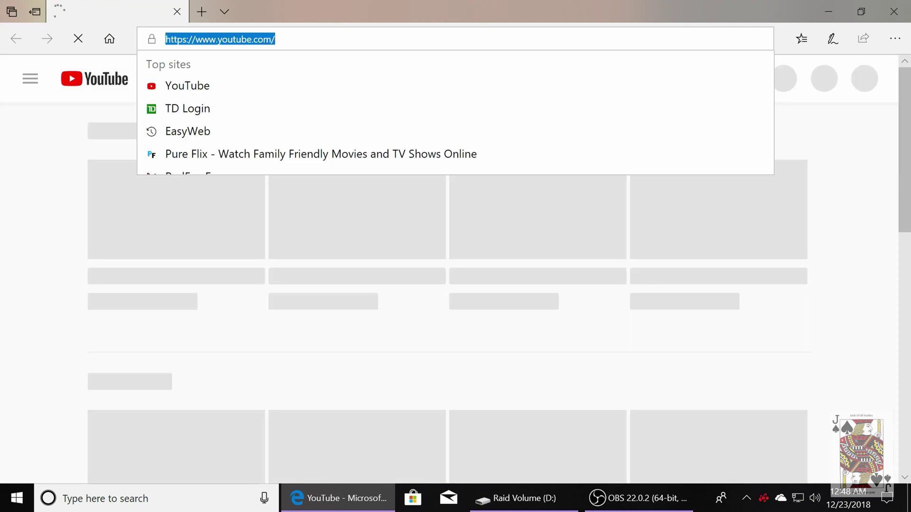
type("blackma")
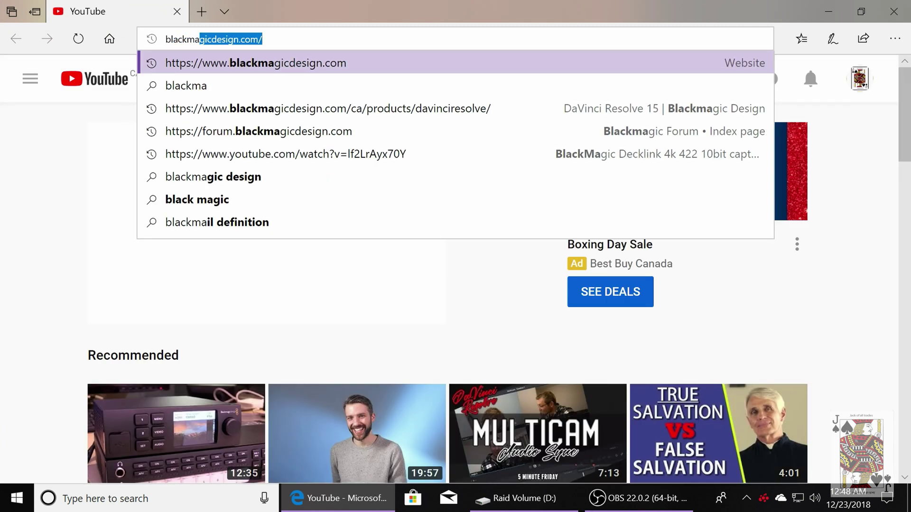
type("gic dava")
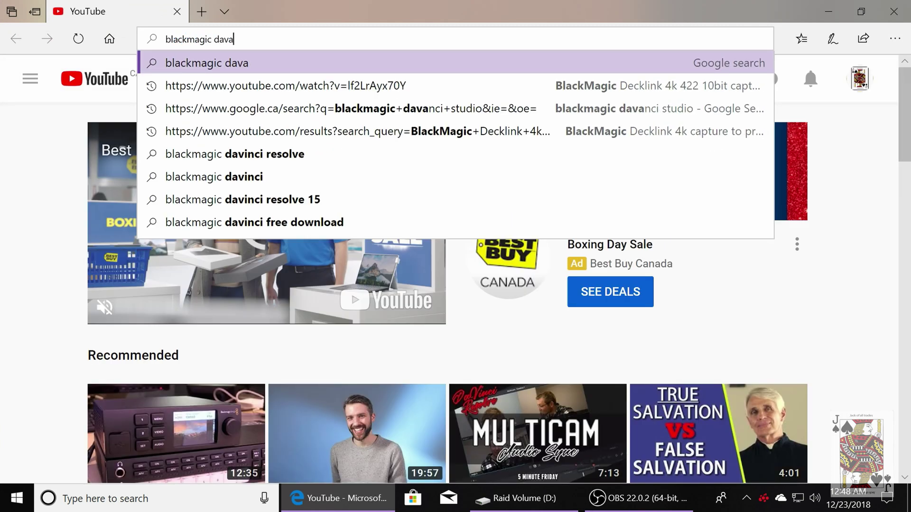
type("nci stud")
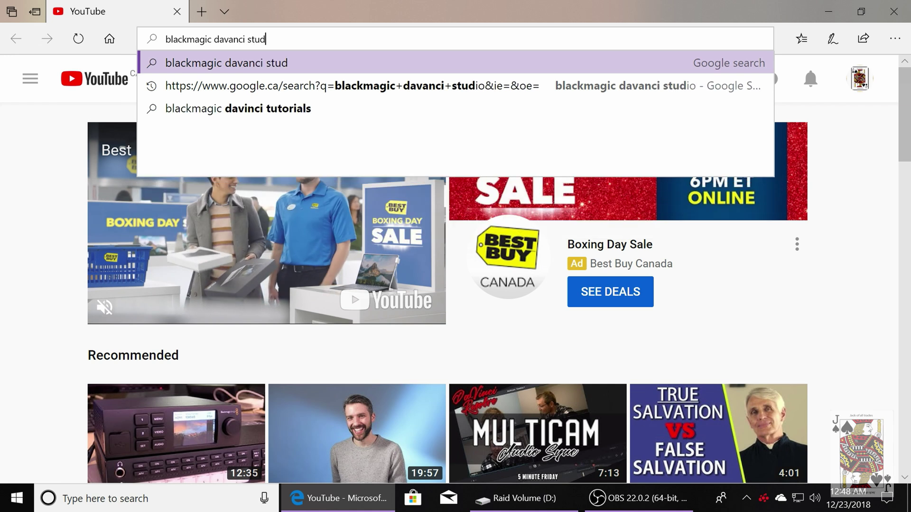
type("io")
key("Return")
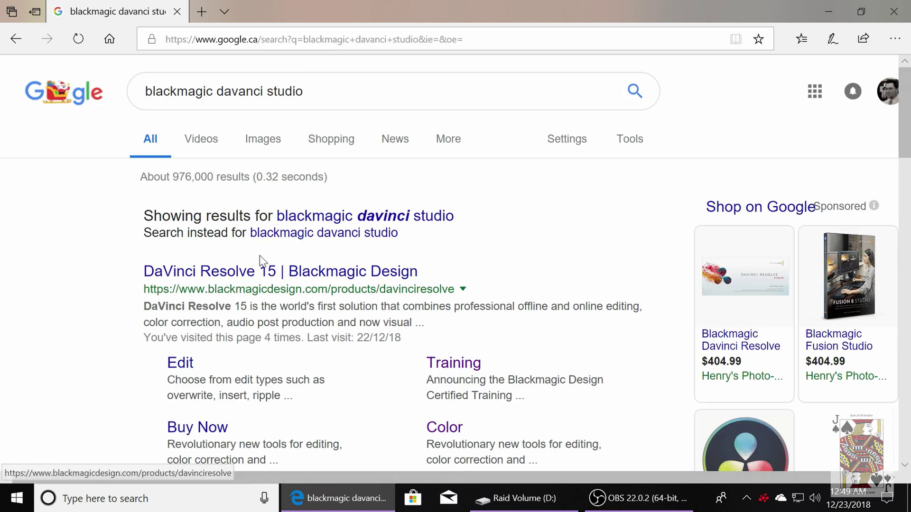
Open the DaVinci Resolve 15 product page and bring up its download options.
left_click(260, 265)
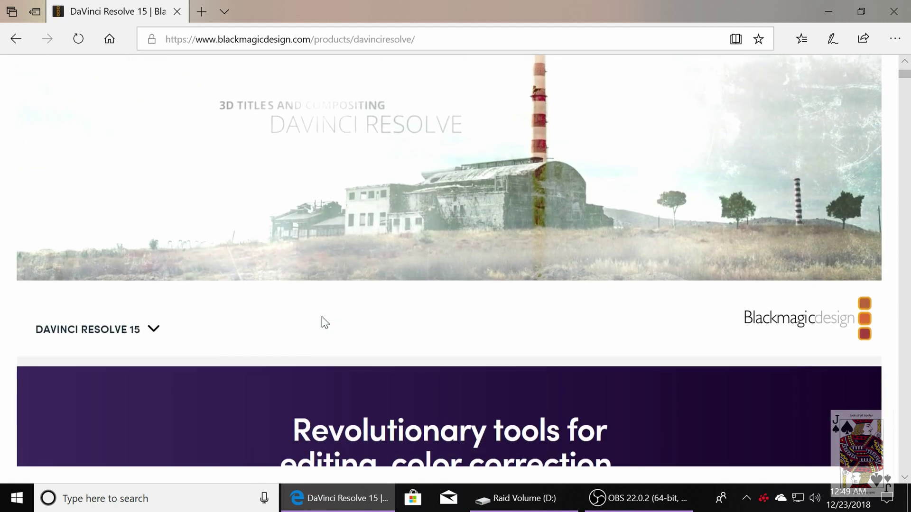
scroll(321, 317, "down", 15)
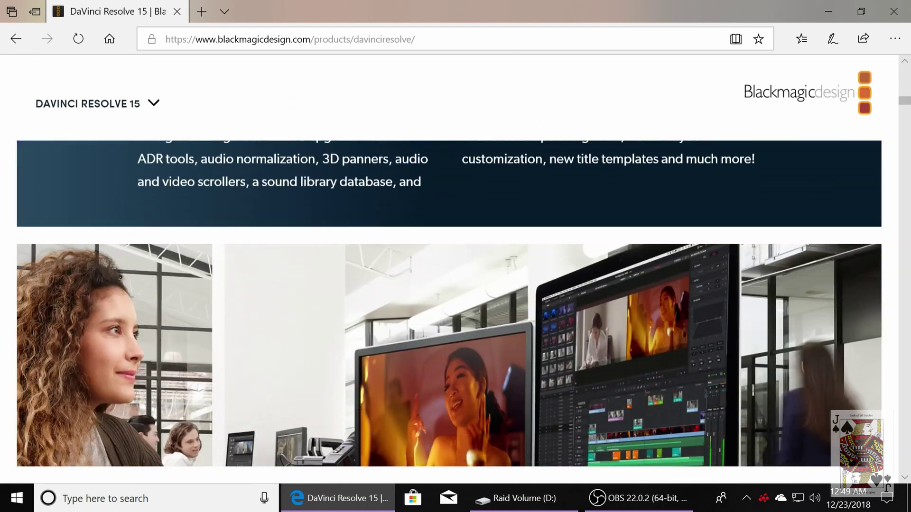
scroll(323, 321, "down", 8)
scroll(323, 321, "up", 3)
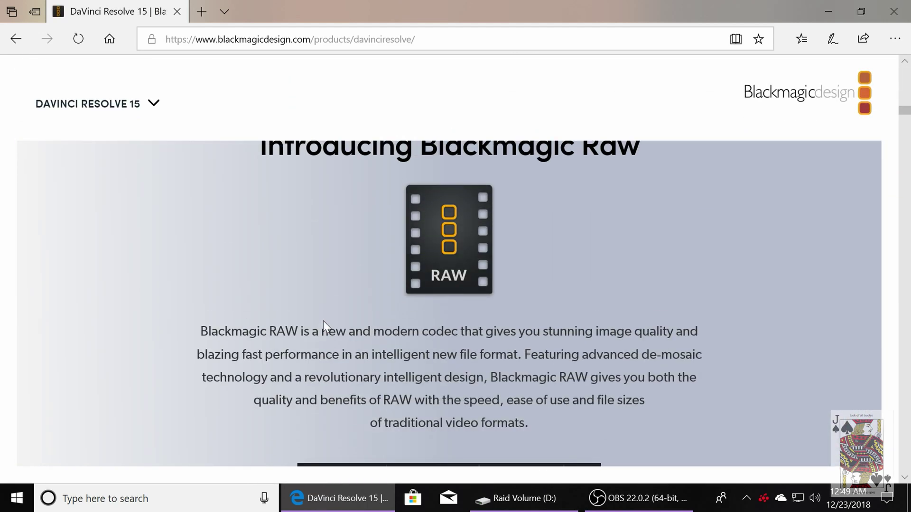
scroll(324, 321, "up", 15)
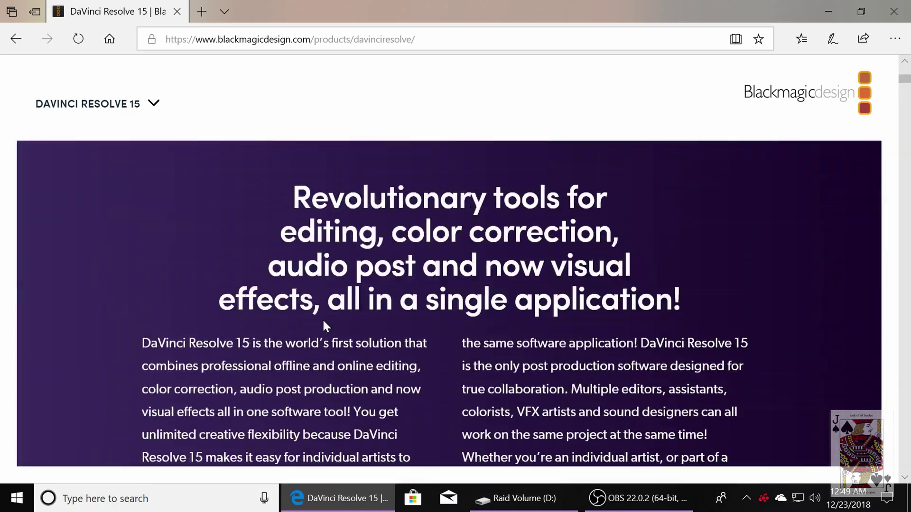
scroll(323, 321, "up", 7)
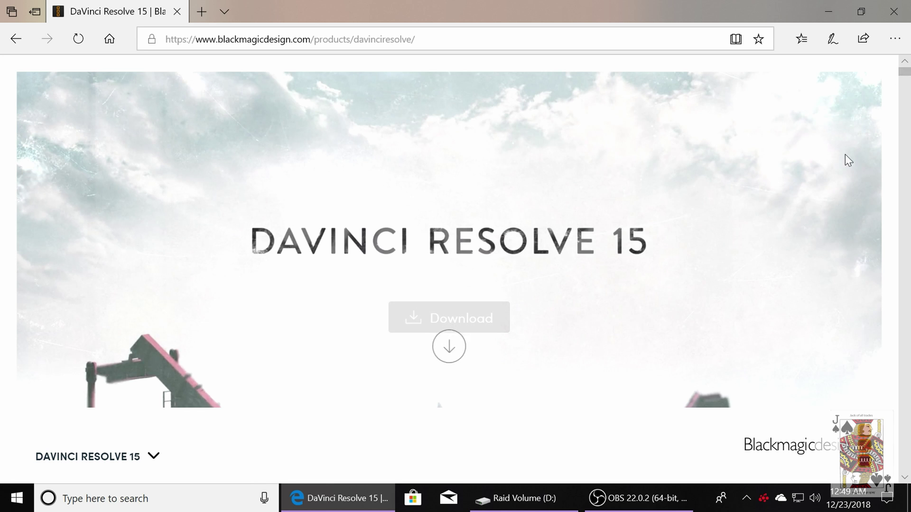
left_click(455, 320)
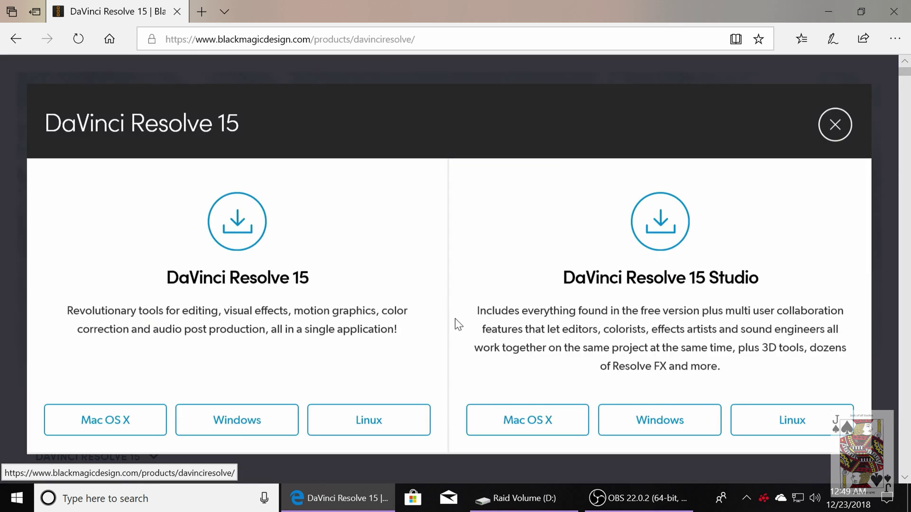
Download the DaVinci Resolve 15 Studio Windows zip using Save as.
left_click(659, 421)
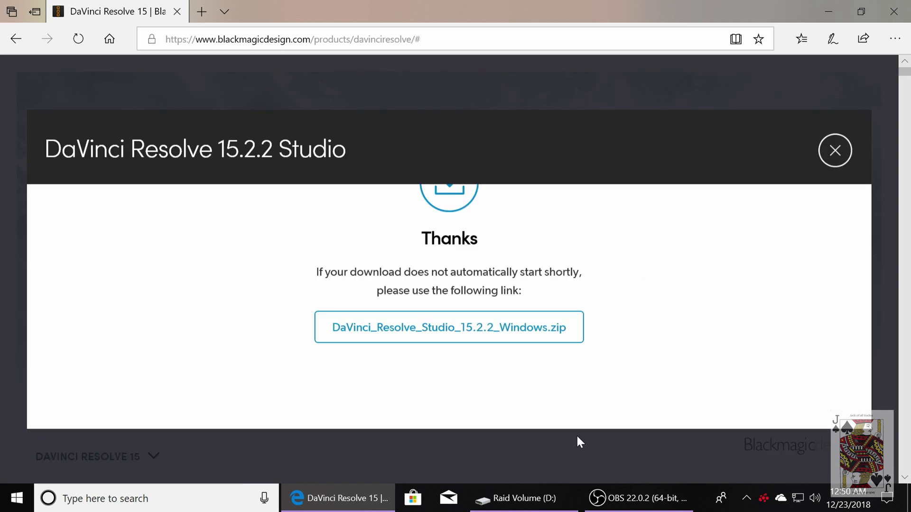
left_click(444, 338)
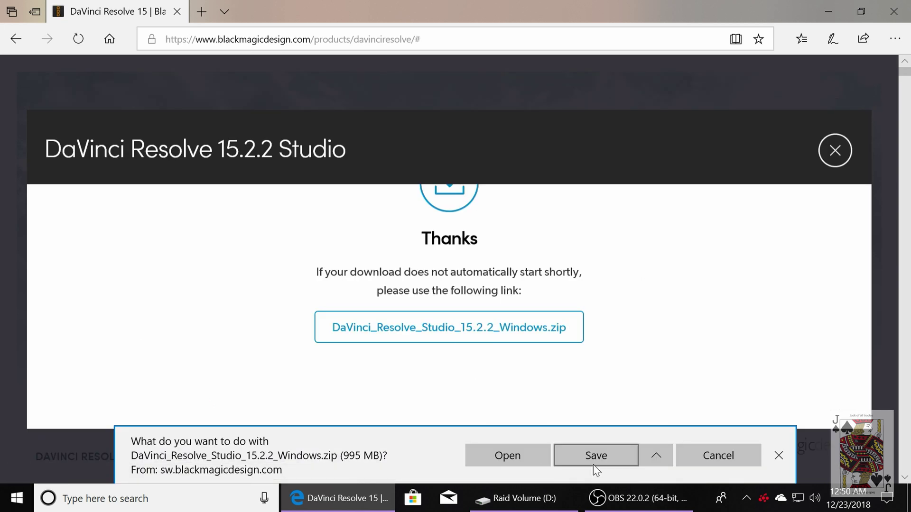
left_click(656, 453)
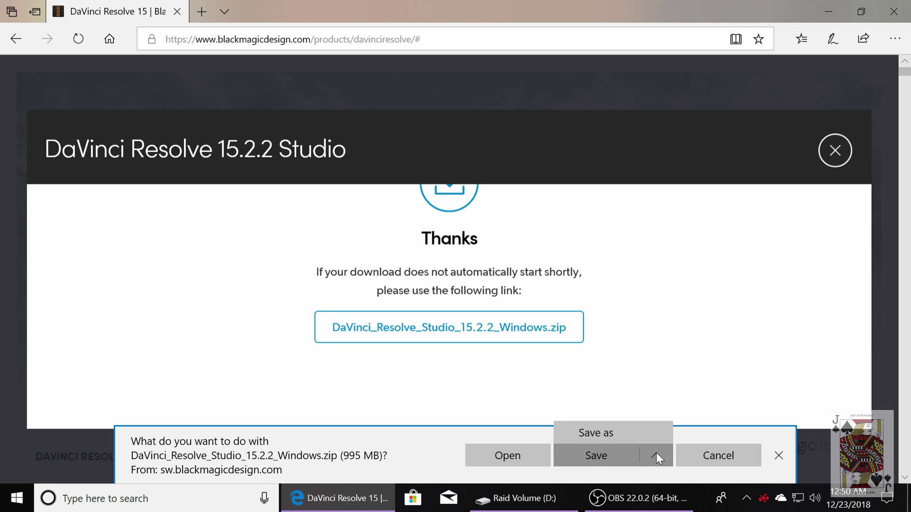
left_click(630, 434)
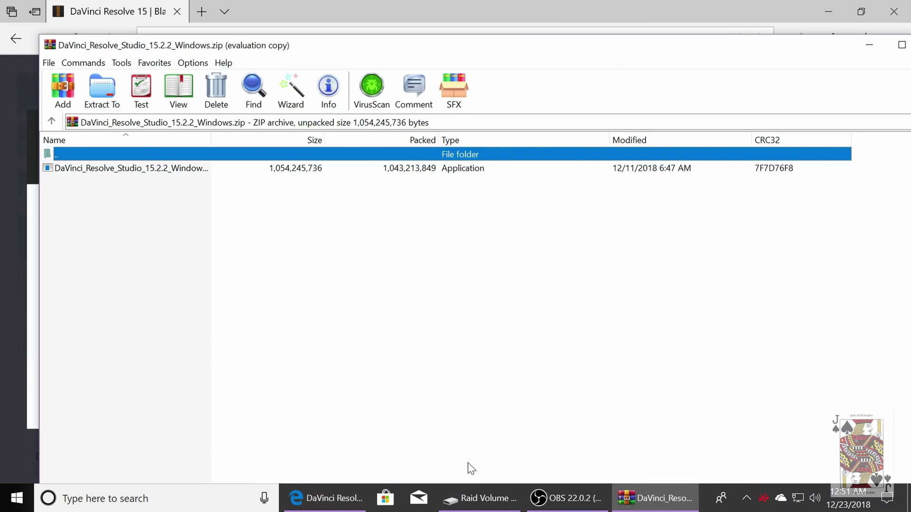
Extract the installer to the DaVinci Resolve Studio 15 folder, then close WinRAR and Edge.
left_click(91, 105)
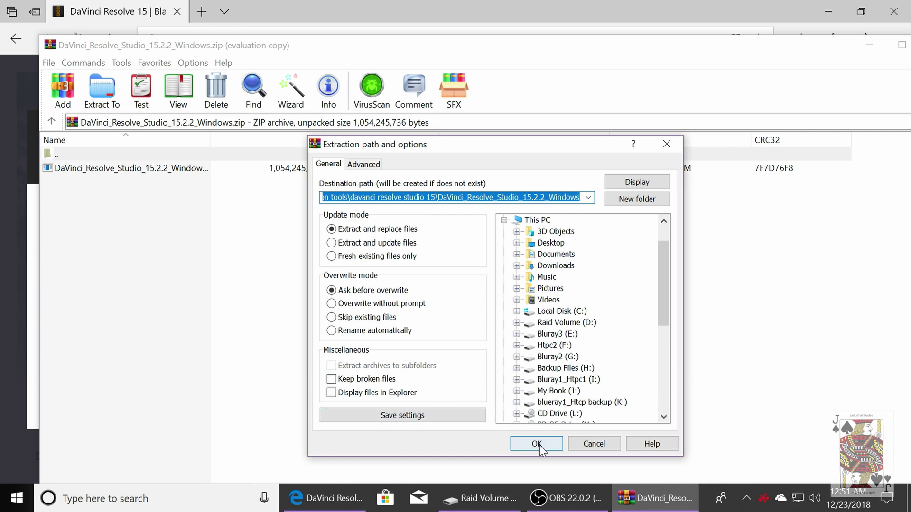
left_click(555, 443)
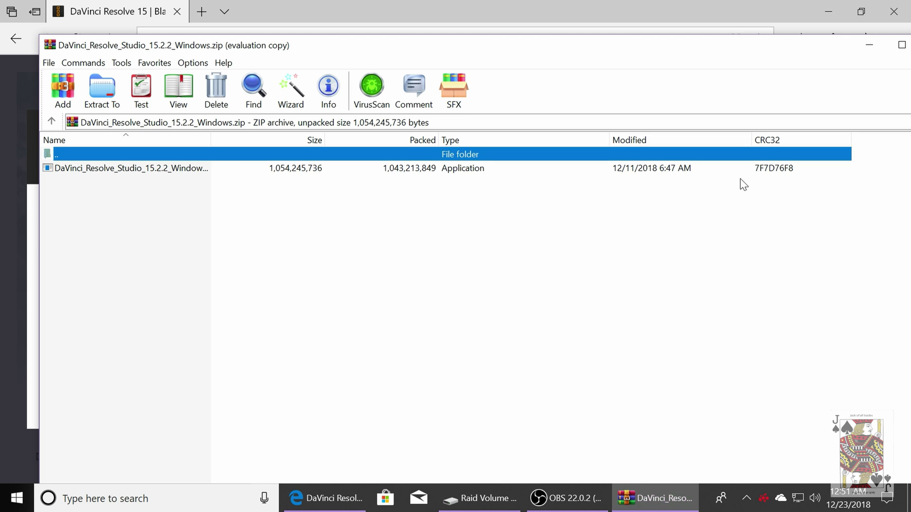
left_click_drag(806, 44, 627, 95)
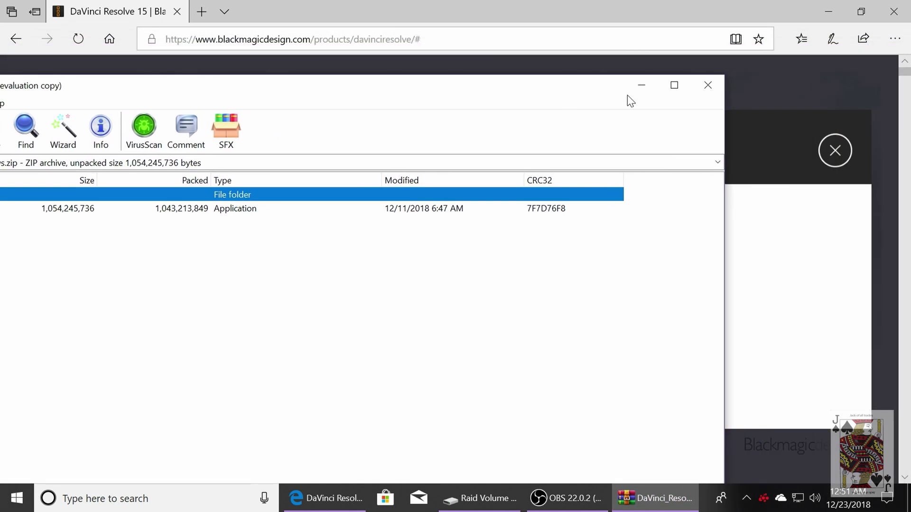
left_click(706, 85)
left_click(893, 12)
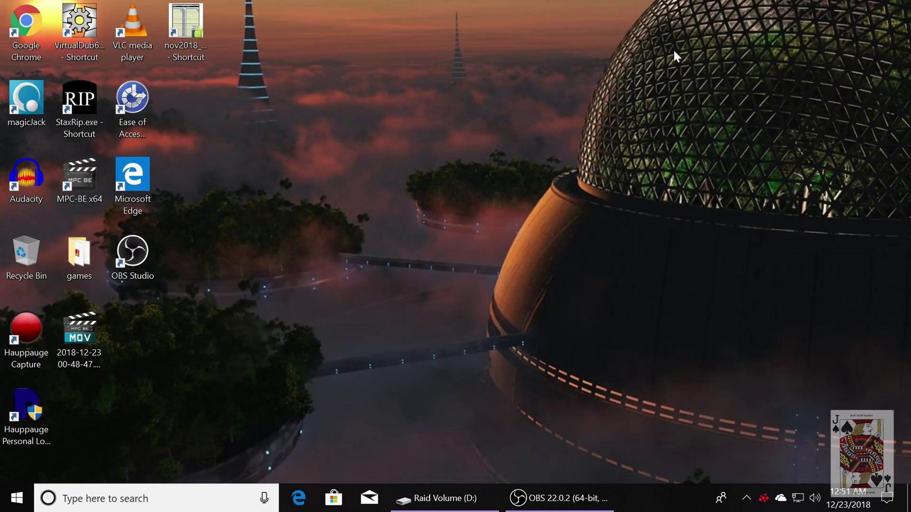
Launch the extracted installer and tick PostgreSQL 9.5.4-1 plus both Fairlight utilities.
left_click(409, 501)
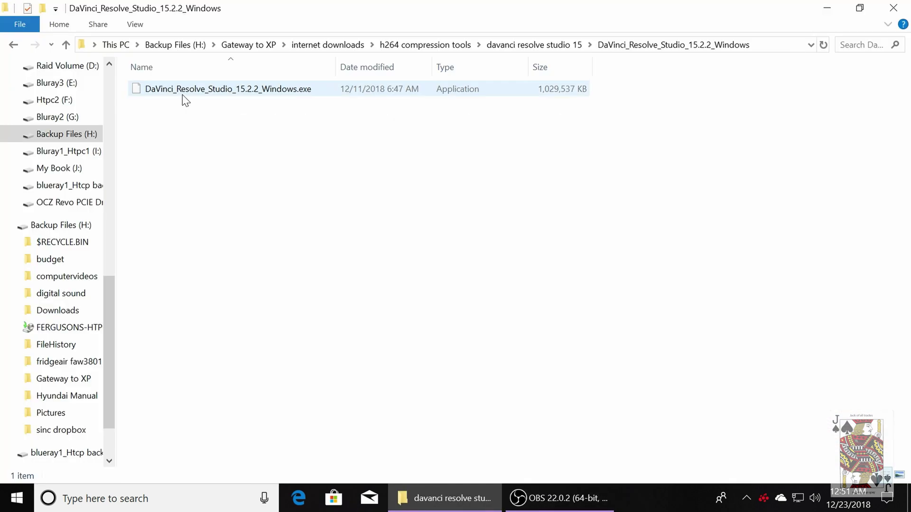
double_click(191, 90)
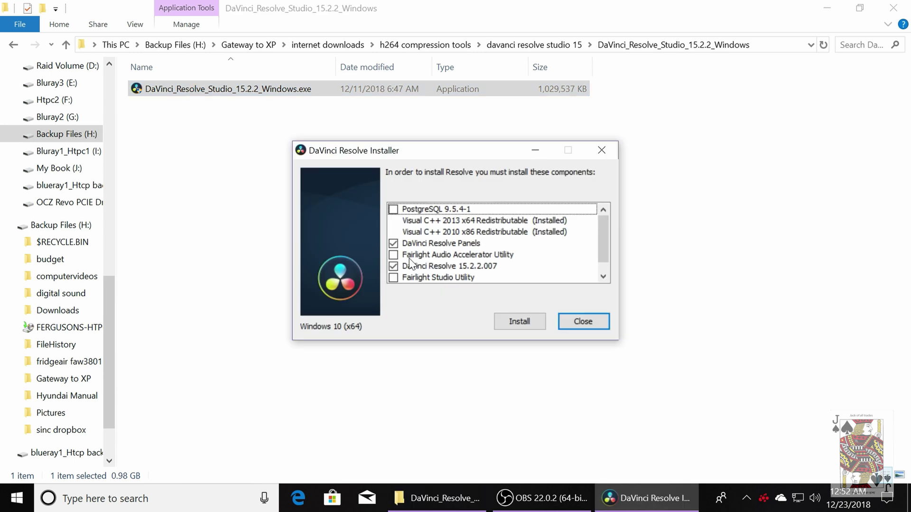
left_click(393, 209)
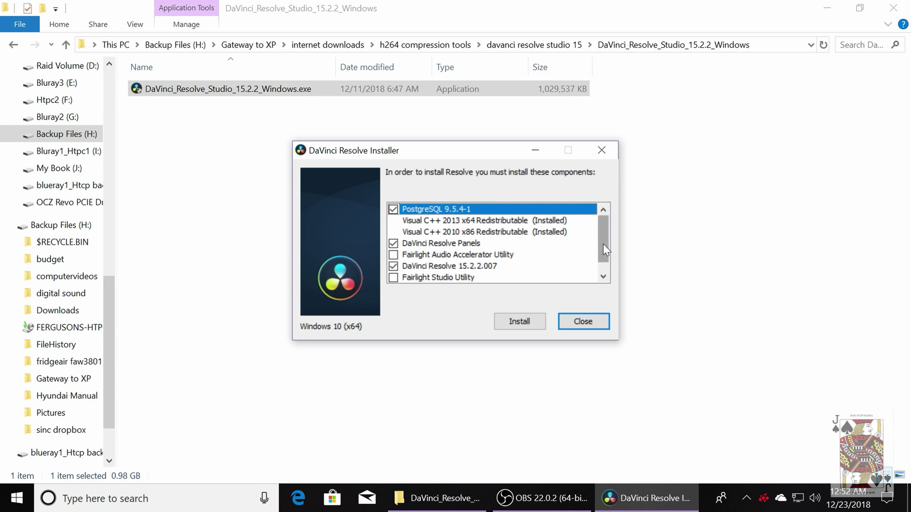
scroll(602, 244, "down", 1)
left_click(393, 244)
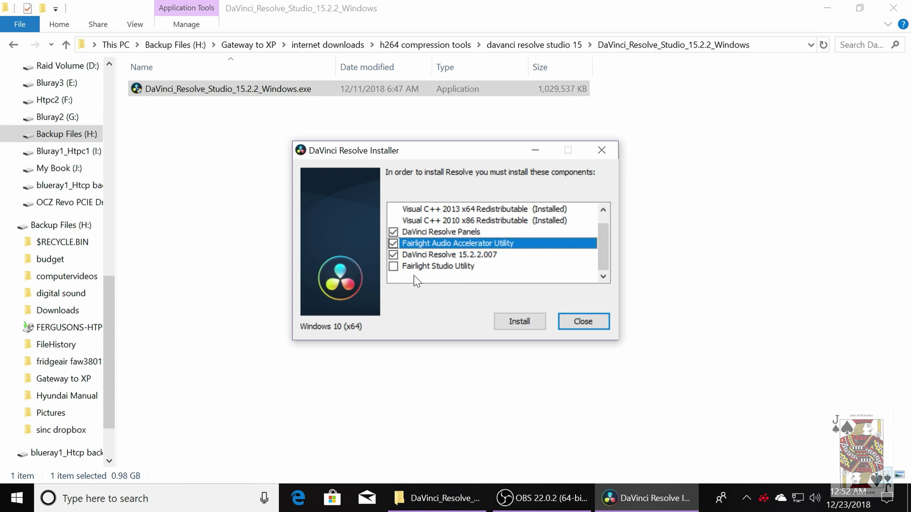
left_click(393, 267)
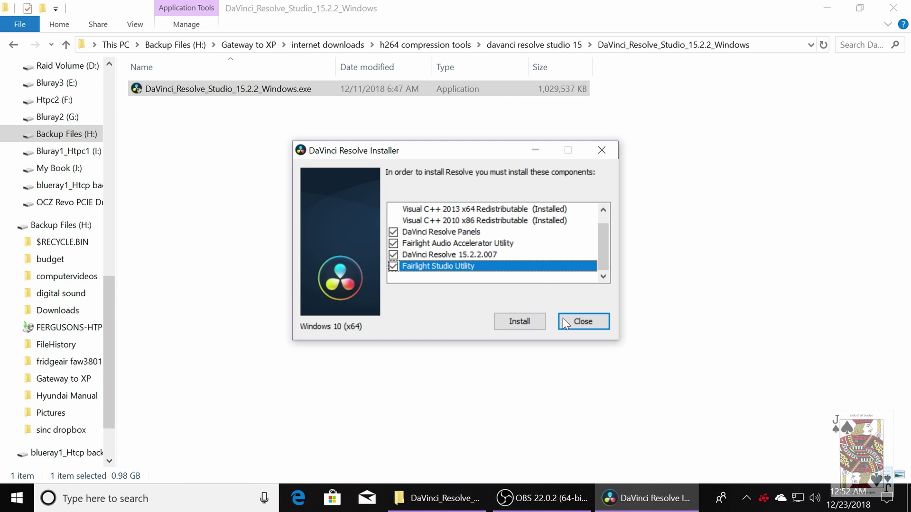
Install Resolve 15.2.2.007 to the default folder, accepting the license, and confirm the success message.
left_click(525, 323)
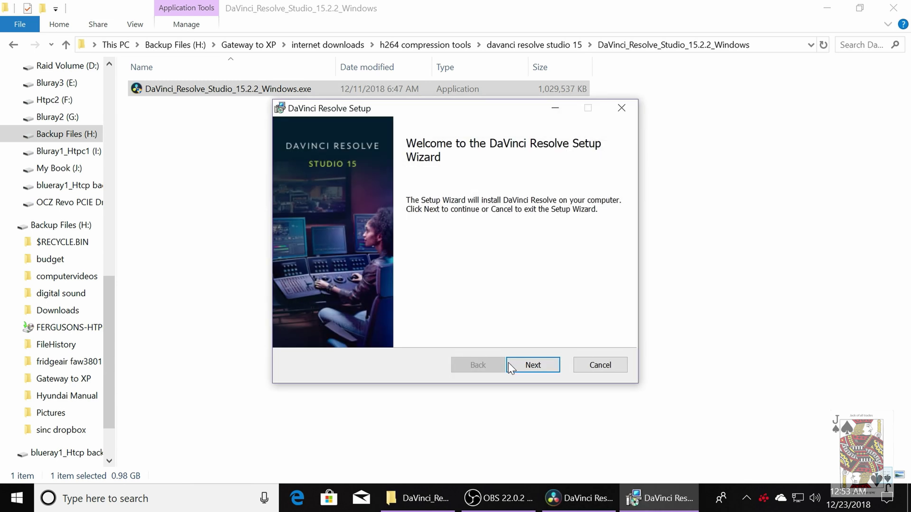
left_click(530, 365)
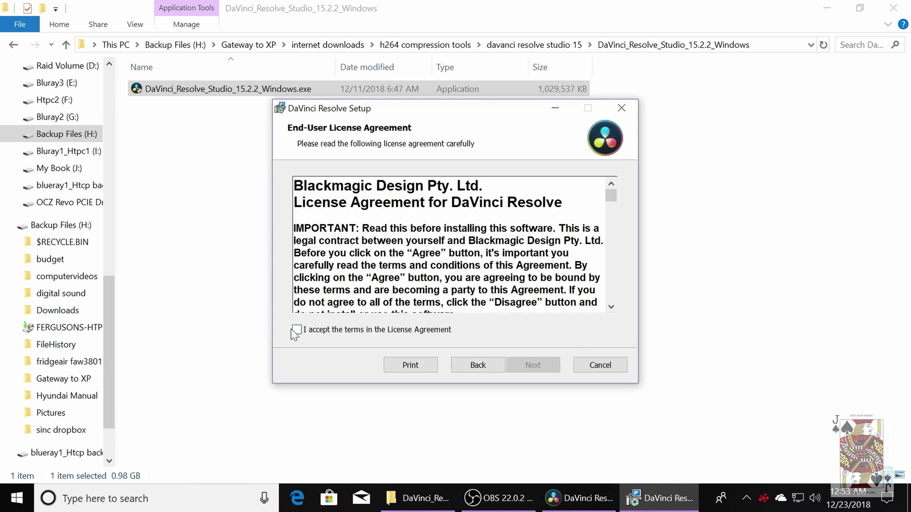
left_click(297, 330)
left_click(546, 365)
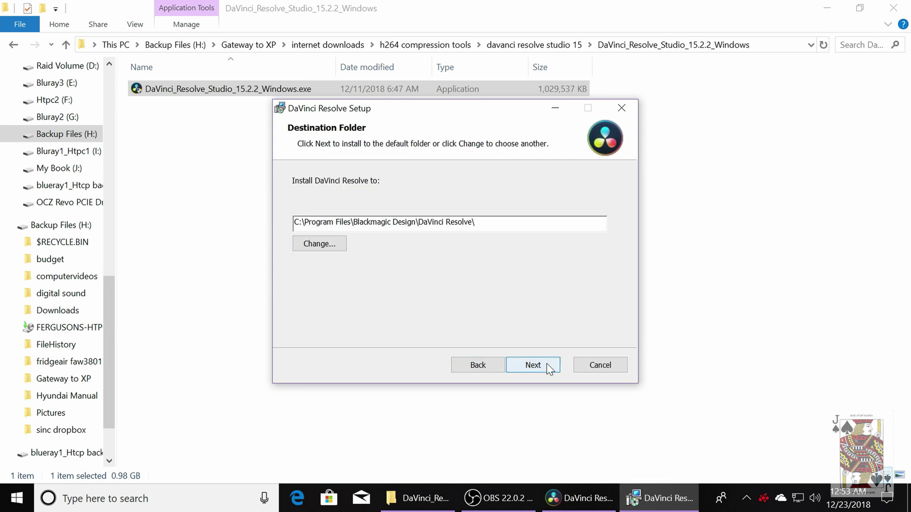
left_click(547, 365)
left_click(547, 364)
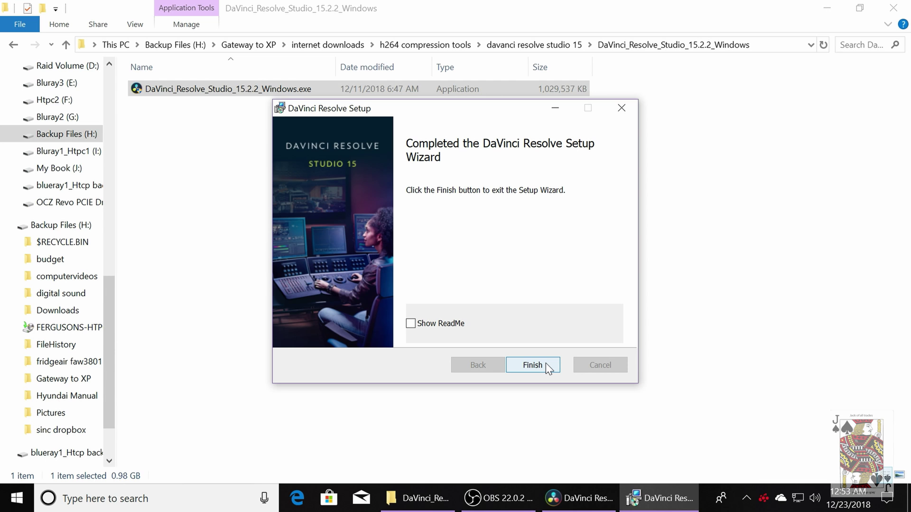
left_click(546, 363)
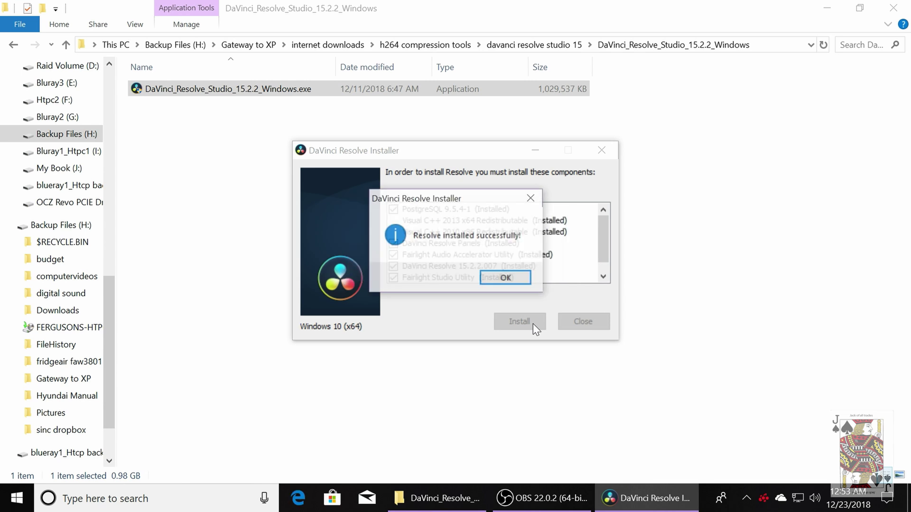
left_click(508, 280)
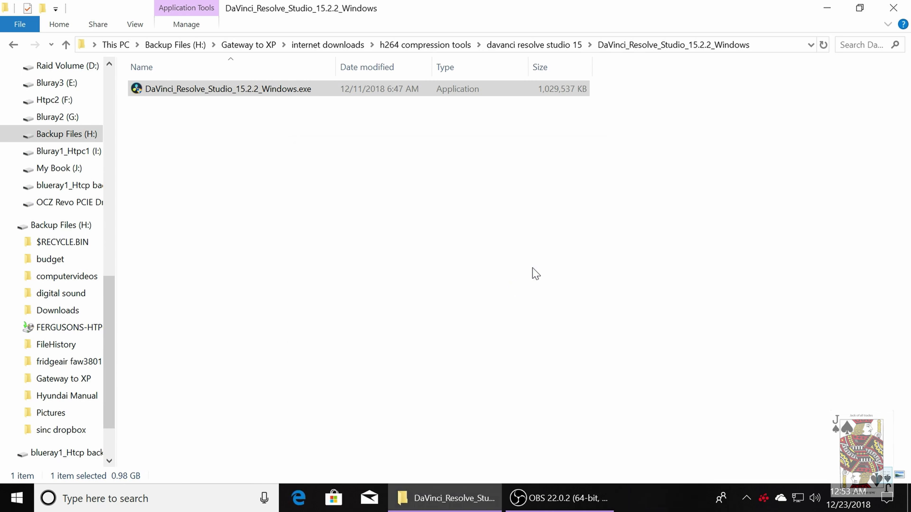
Launch Resolve from the desktop shortcut, enter the activation key, activate, and start Resolve.
left_click(893, 8)
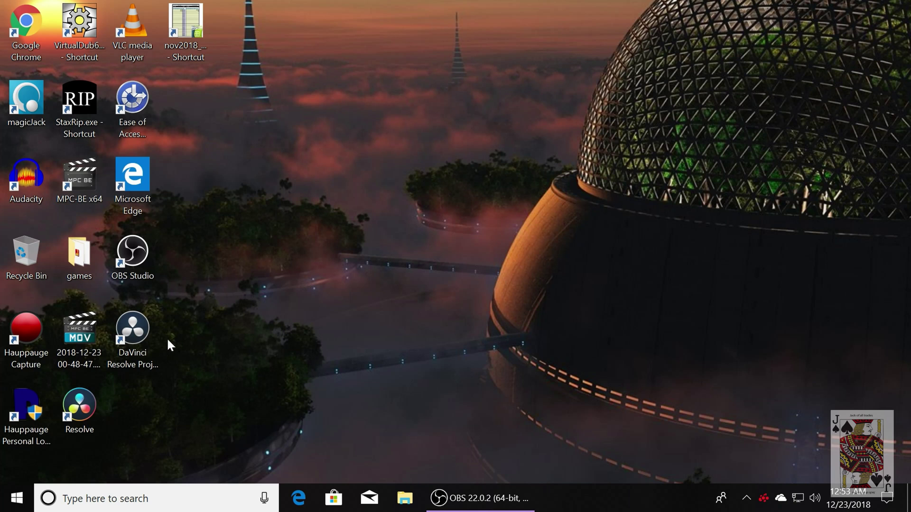
left_click(69, 401)
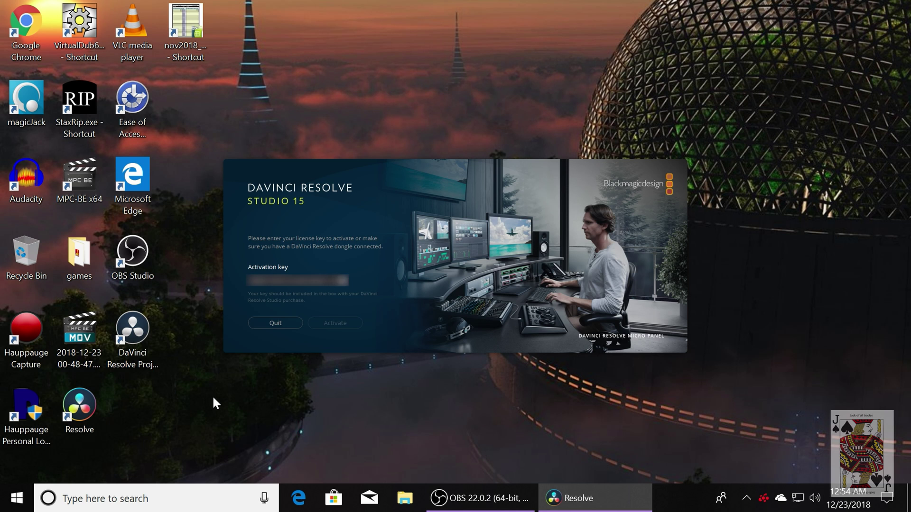
type("0")
left_click(331, 326)
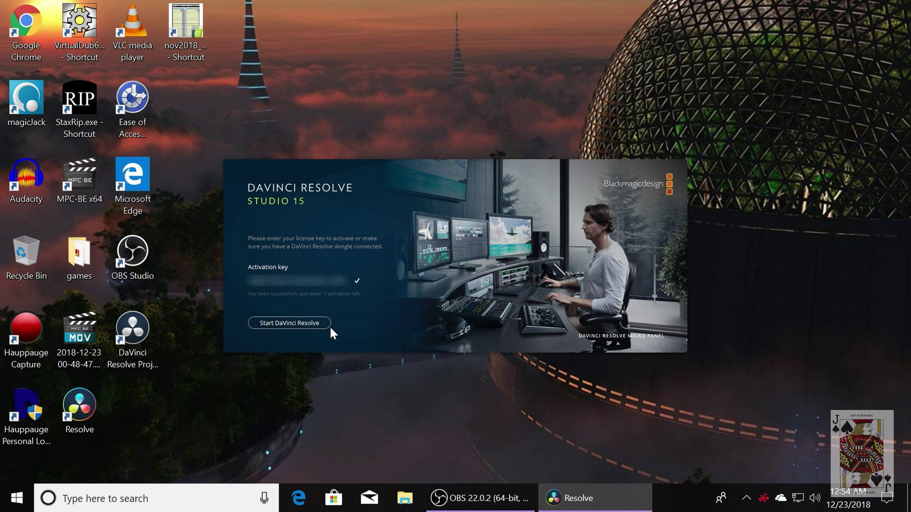
left_click(317, 323)
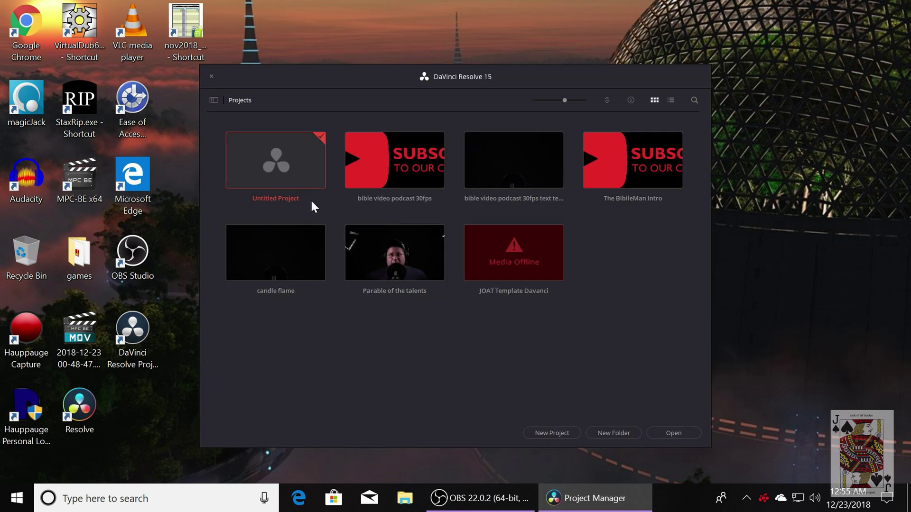
Open the JOAT Template Davanci project and play its timeline from 01:00:20:29.
double_click(477, 257)
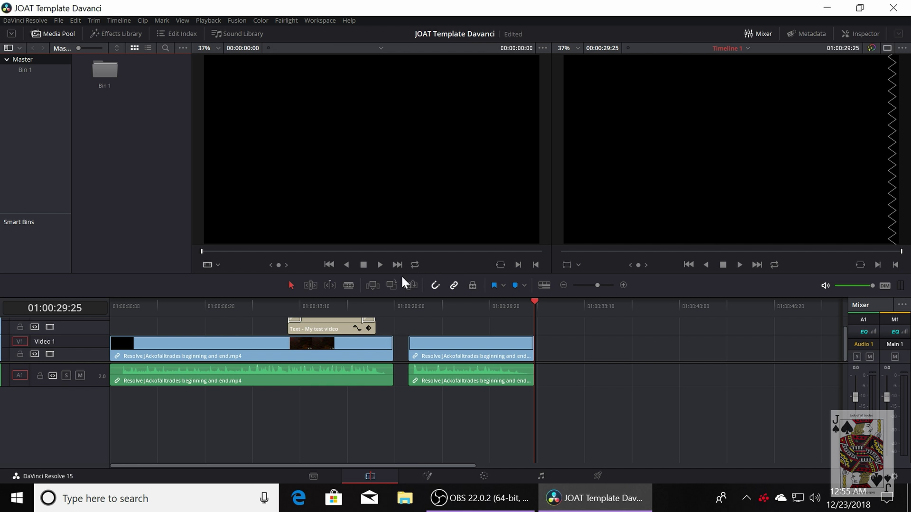
left_click(403, 304)
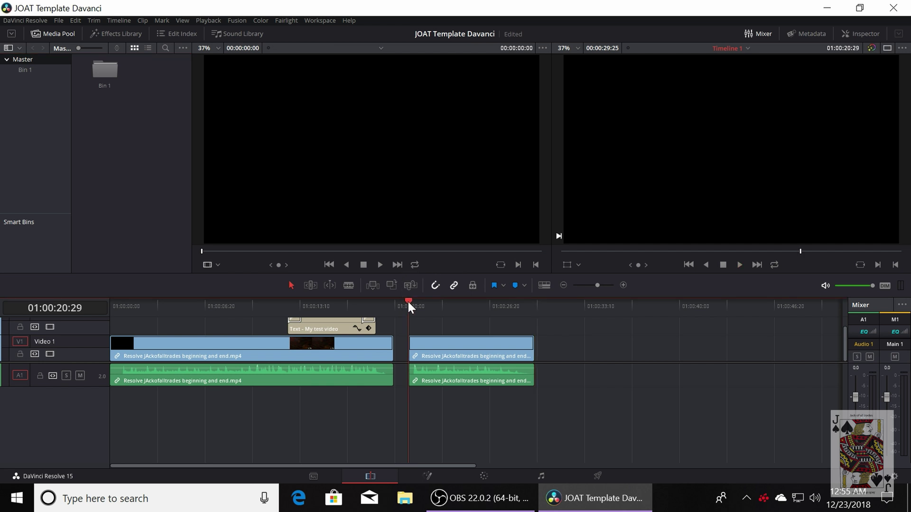
key("space")
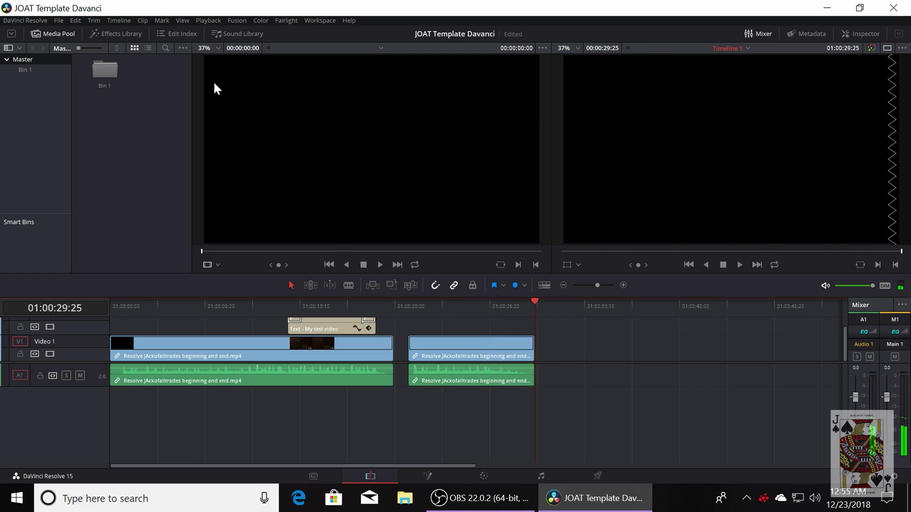
Move the playhead to 01:00:03:27 and browse the Help menu.
left_click(165, 303)
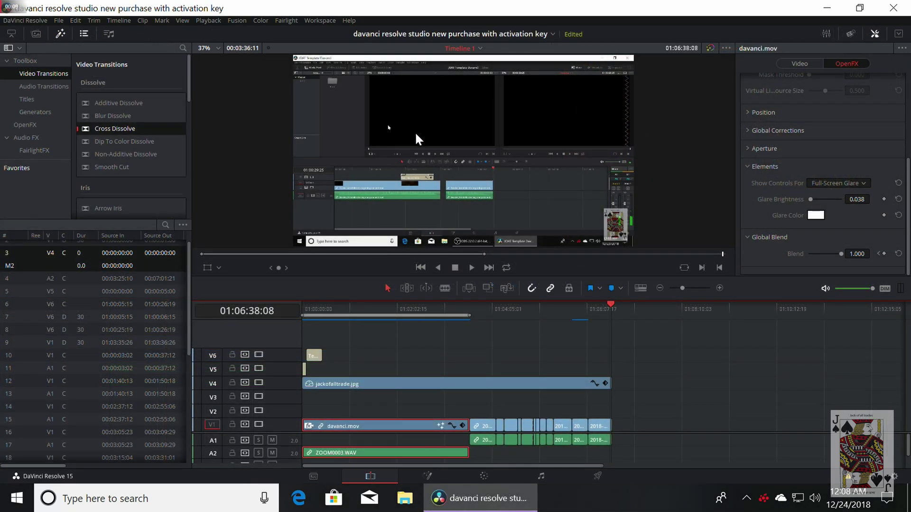
left_click(350, 21)
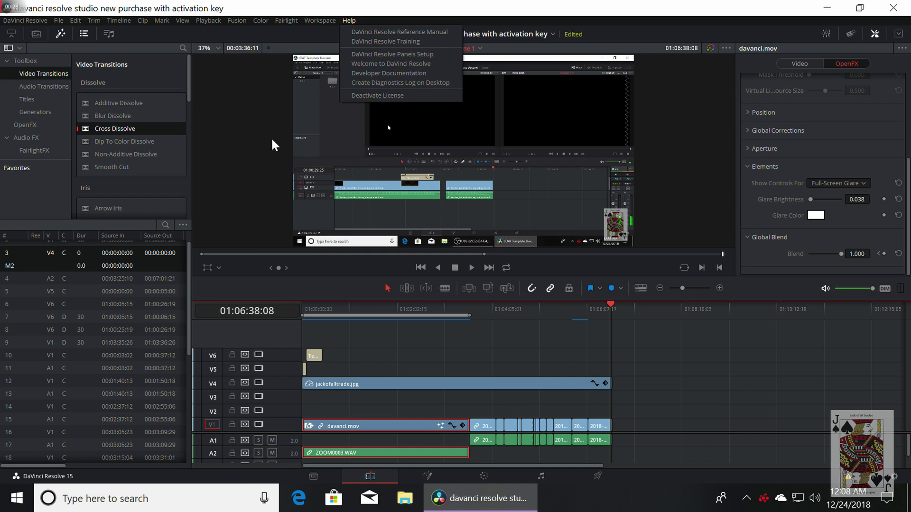
left_click(199, 175)
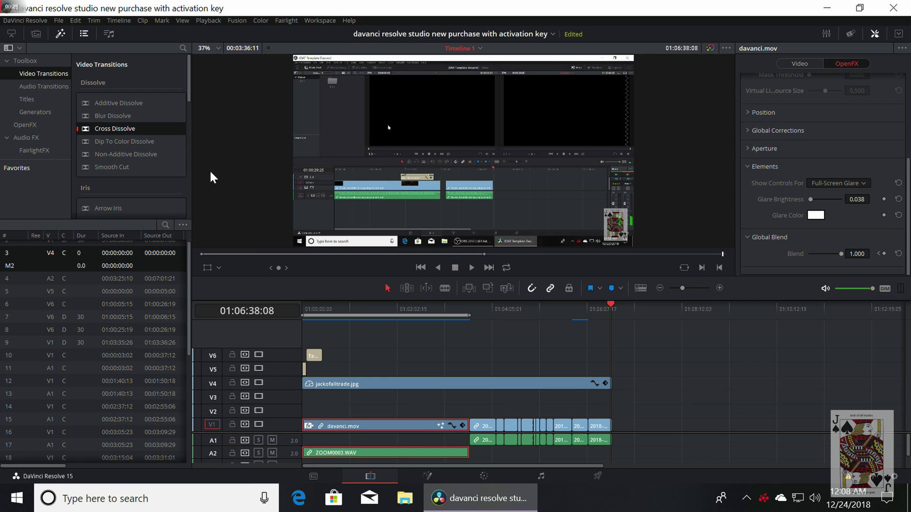
Show the OpenFX filters in the Effects Library, then open the File menu.
left_click(33, 125)
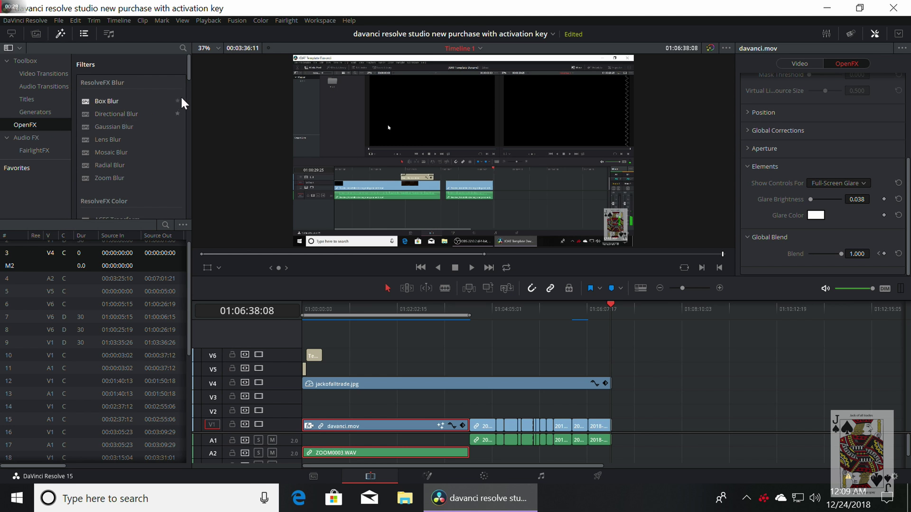
left_click_drag(189, 71, 192, 219)
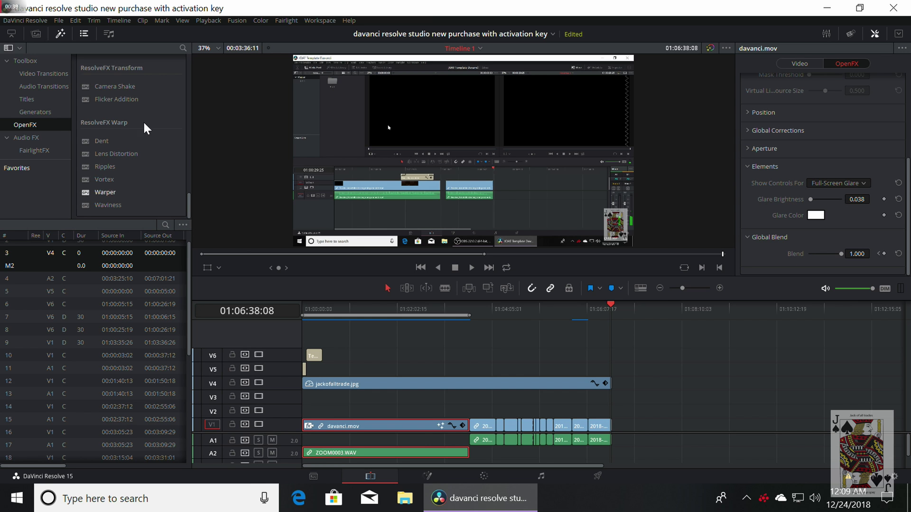
left_click(43, 20)
mouse_move(56, 22)
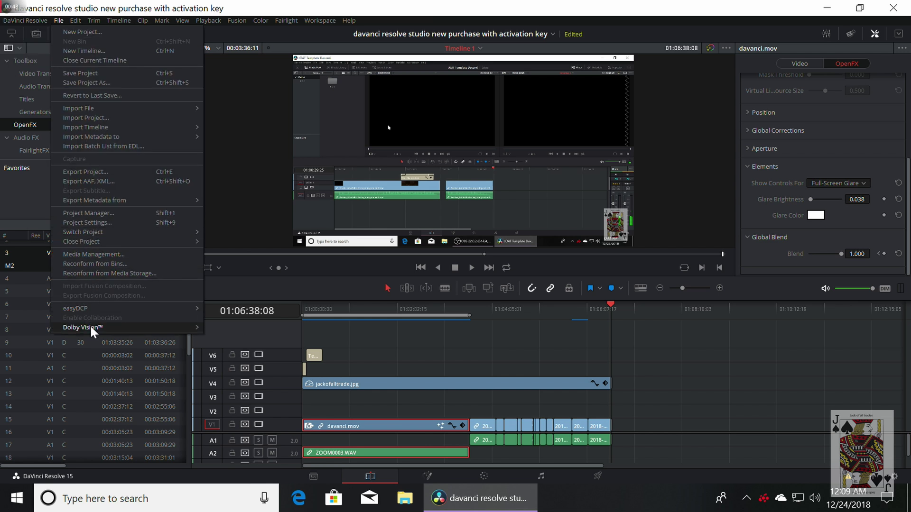
mouse_move(87, 331)
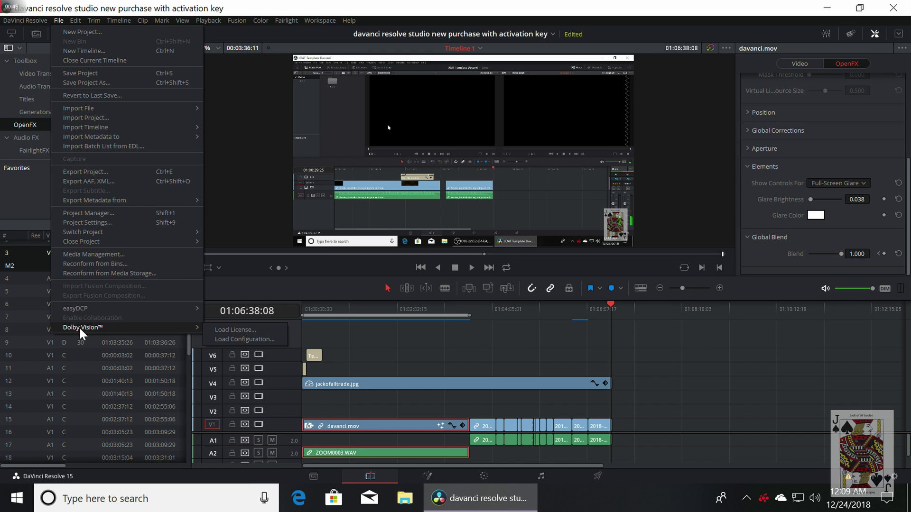